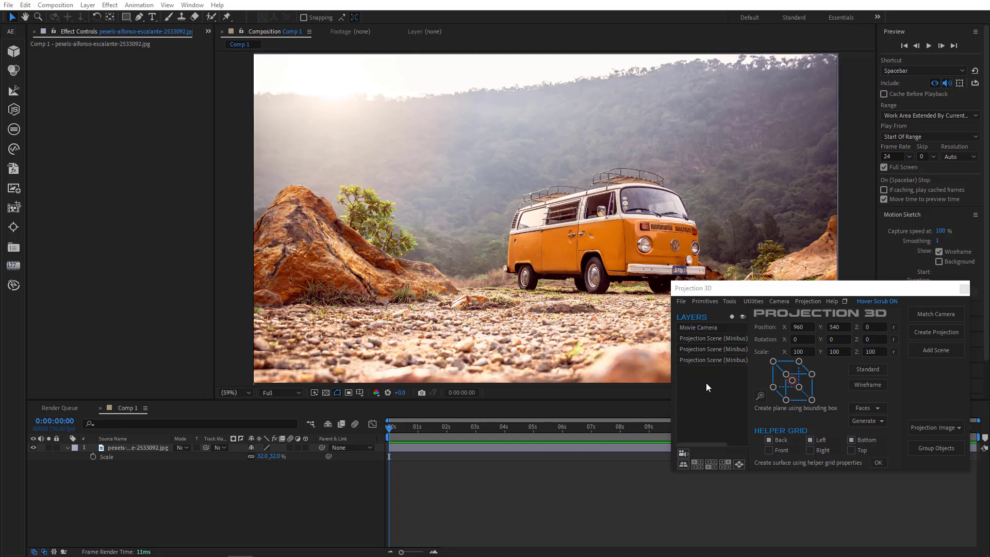
- Open the Projection 3D User Guide from Help and shift its window slightly left
click(831, 302)
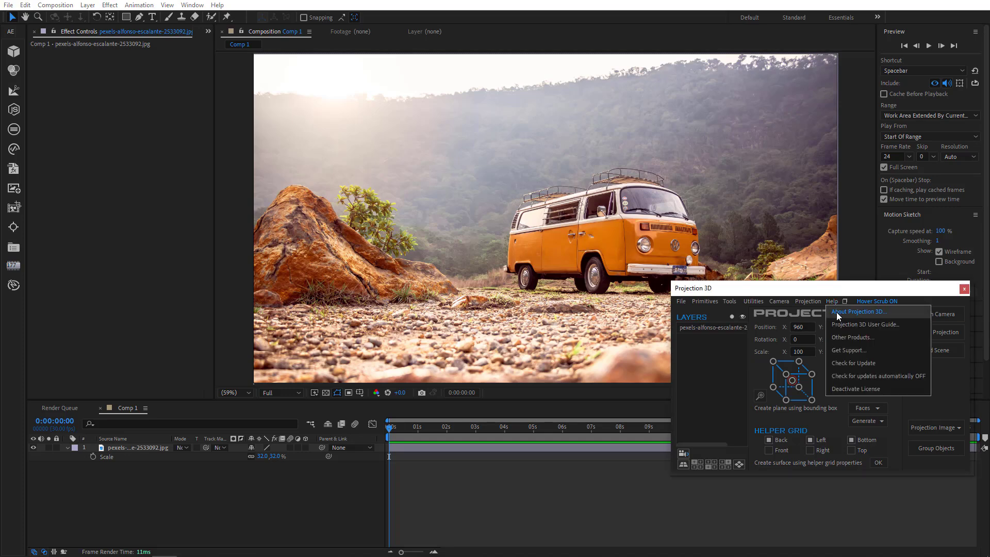
click(881, 324)
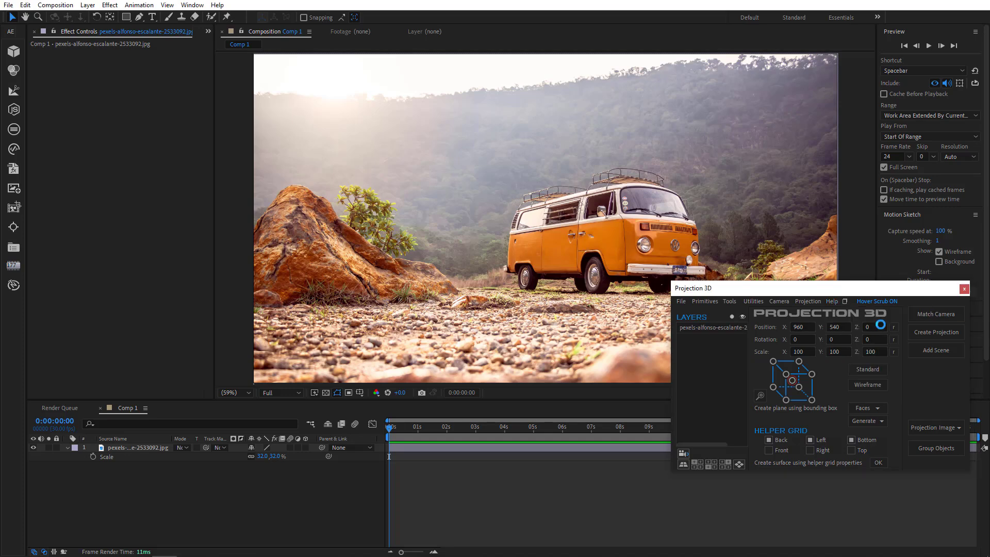
drag(575, 48, 527, 42)
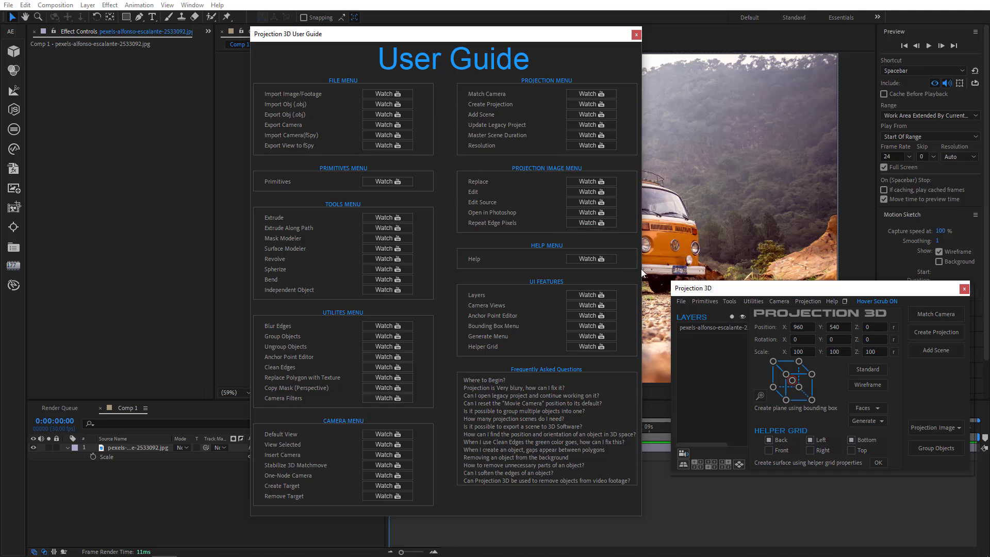
click(681, 302)
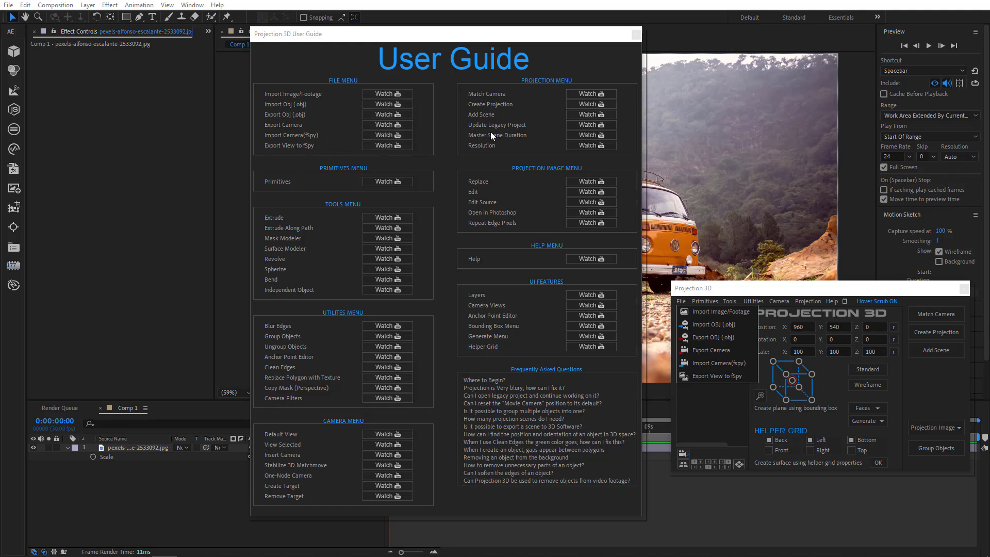
click(815, 302)
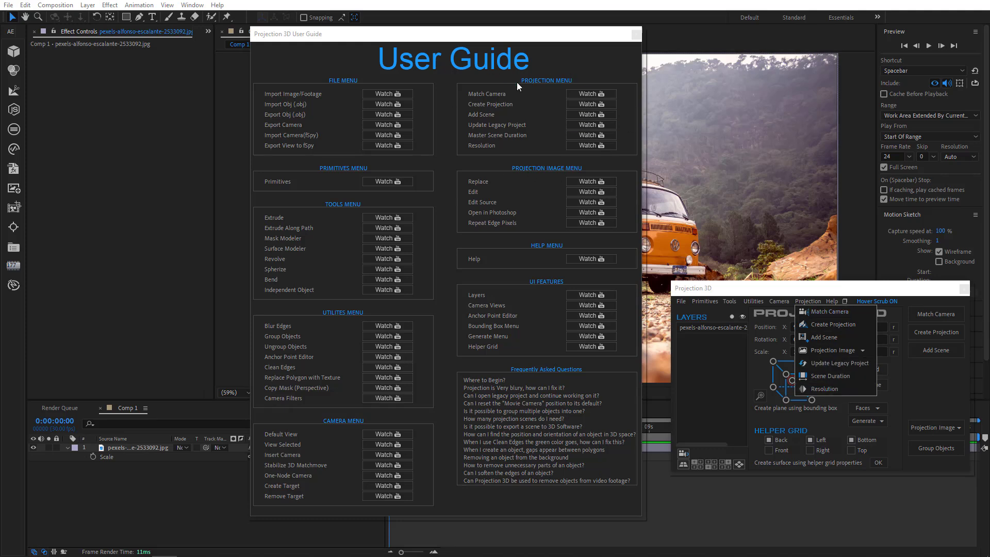
click(511, 109)
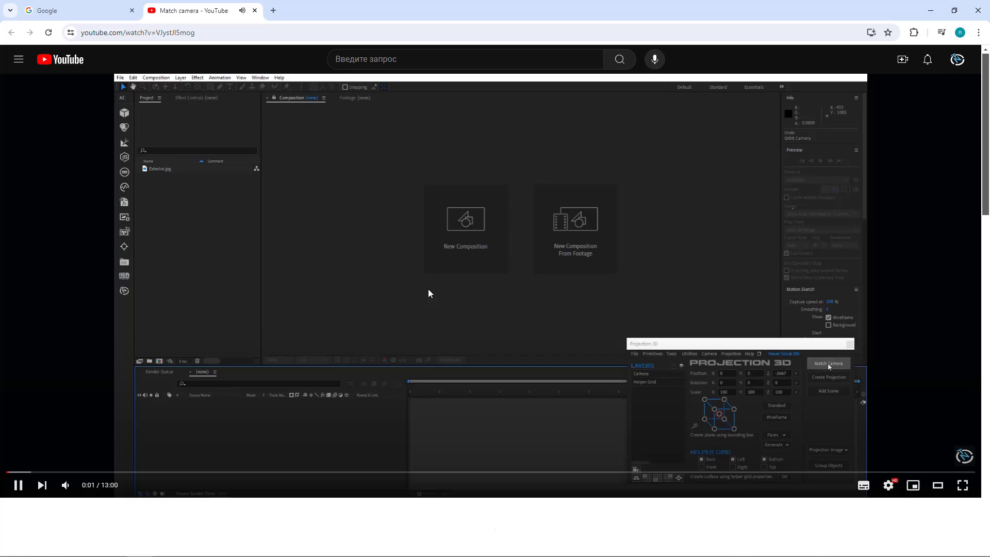
- Close the Match camera tutorial, then play and close the Create projection tutorial
key(ctrl+w)
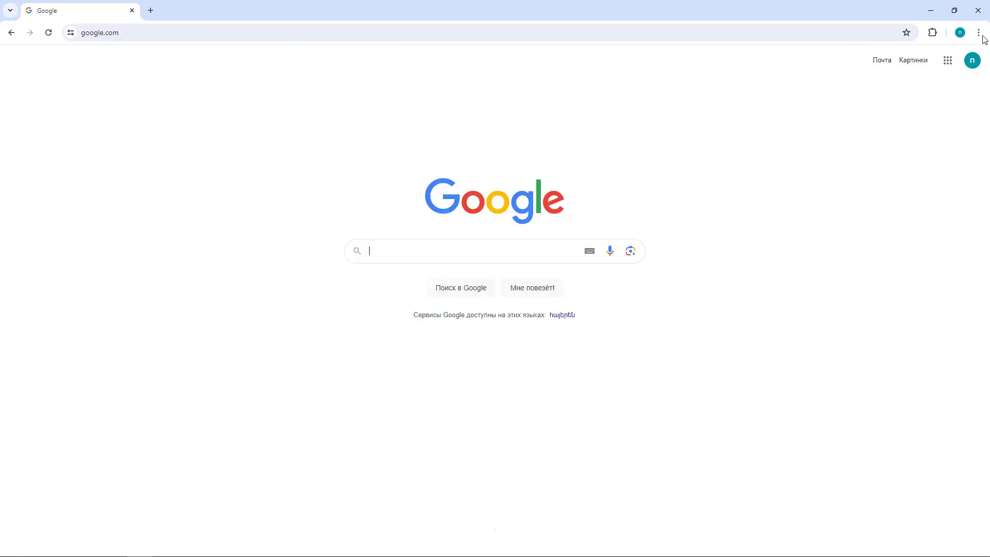
click(931, 11)
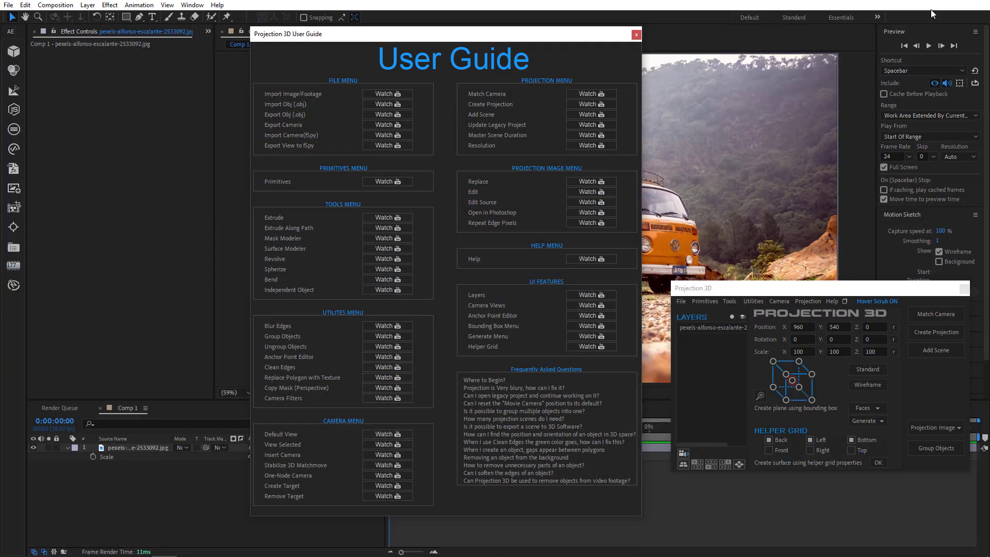
click(586, 104)
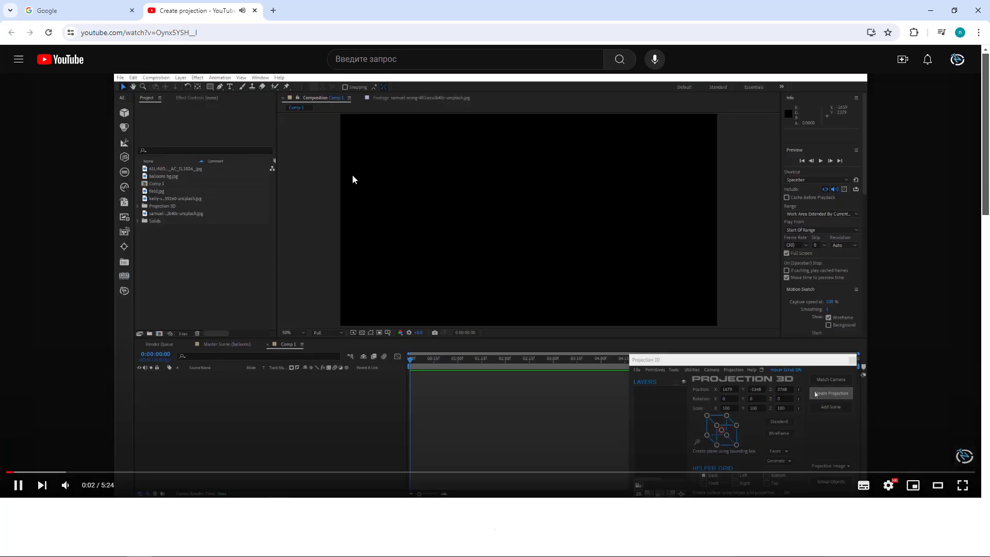
click(255, 10)
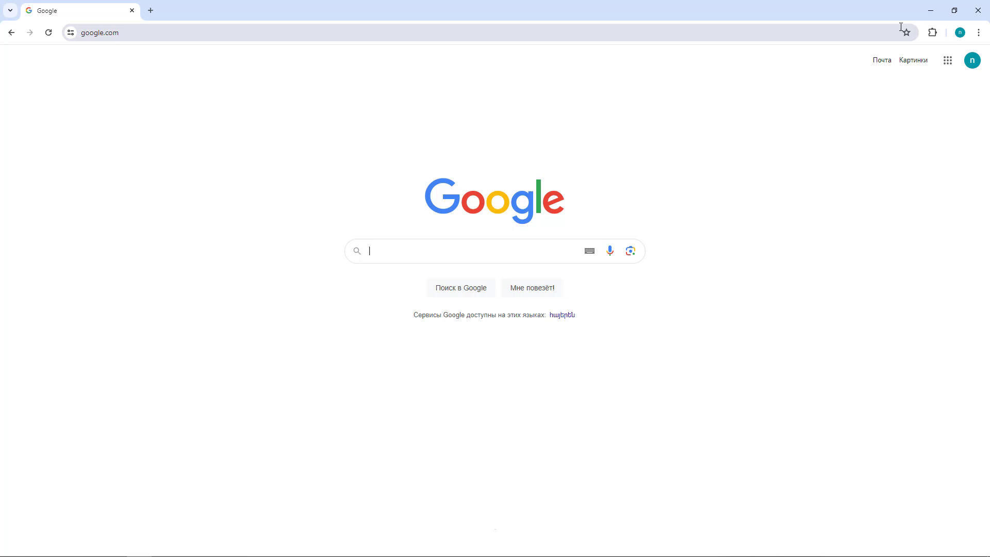
- Minimize Chrome to get back to After Effects and the User Guide
click(930, 12)
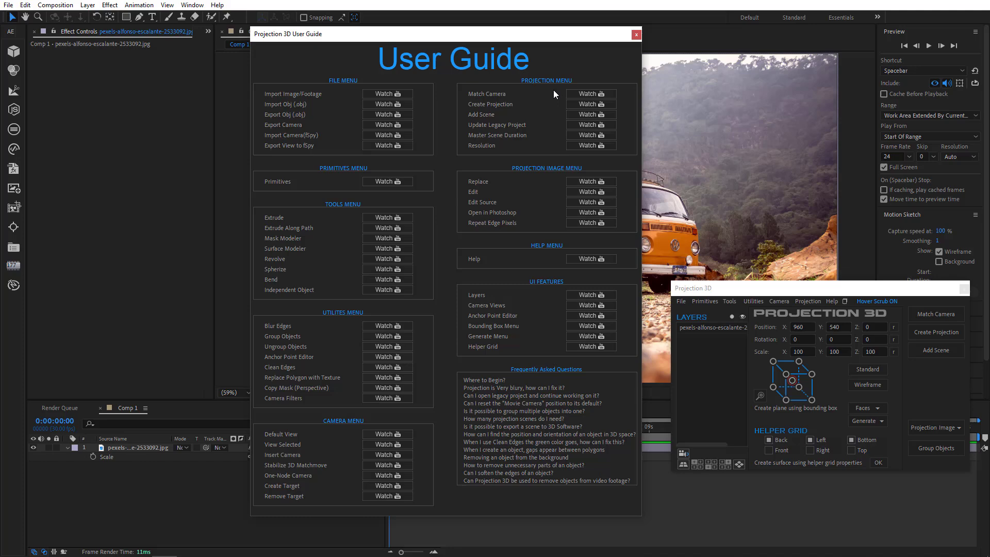
- Close the User Guide, then open the Modeling Toolkit and move it to the upper right
click(636, 34)
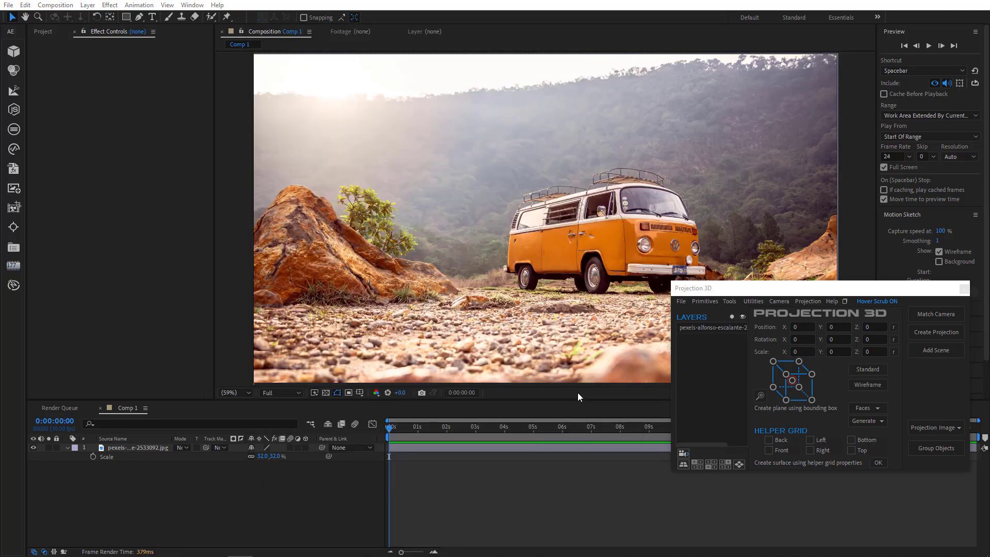
click(729, 301)
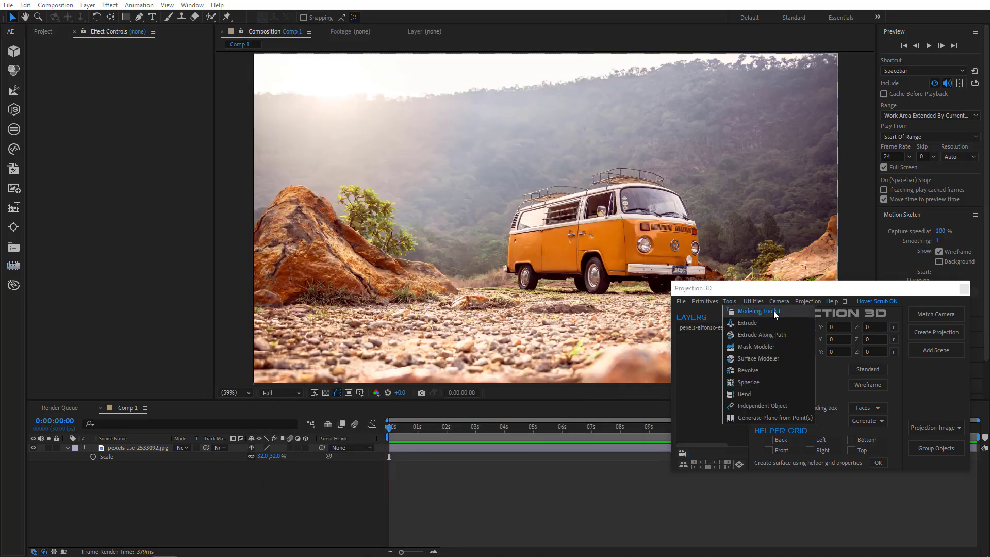
click(760, 311)
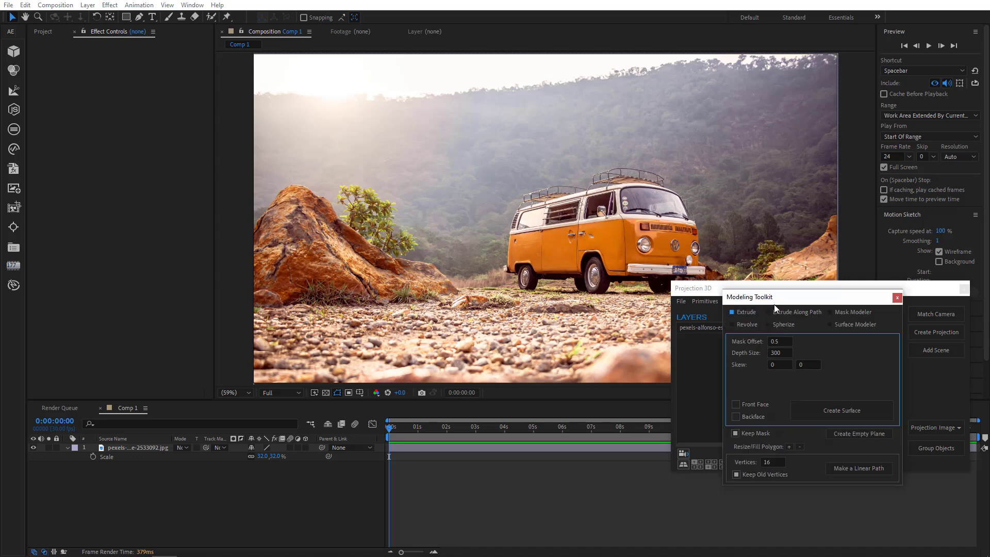
drag(789, 287, 854, 80)
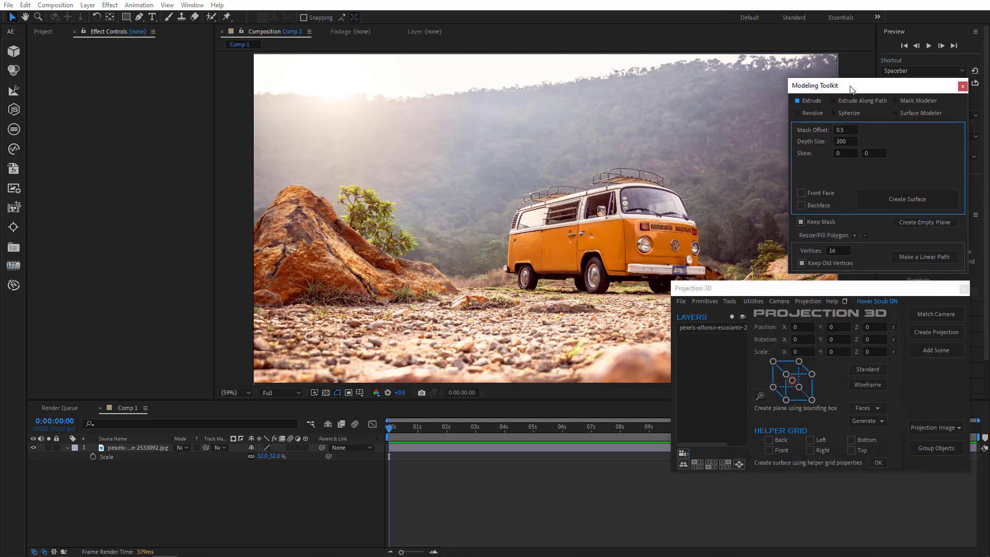
- Switch the toolkit through Extrude Along Path and Mask Modeler to Surface Modeler mode
click(730, 302)
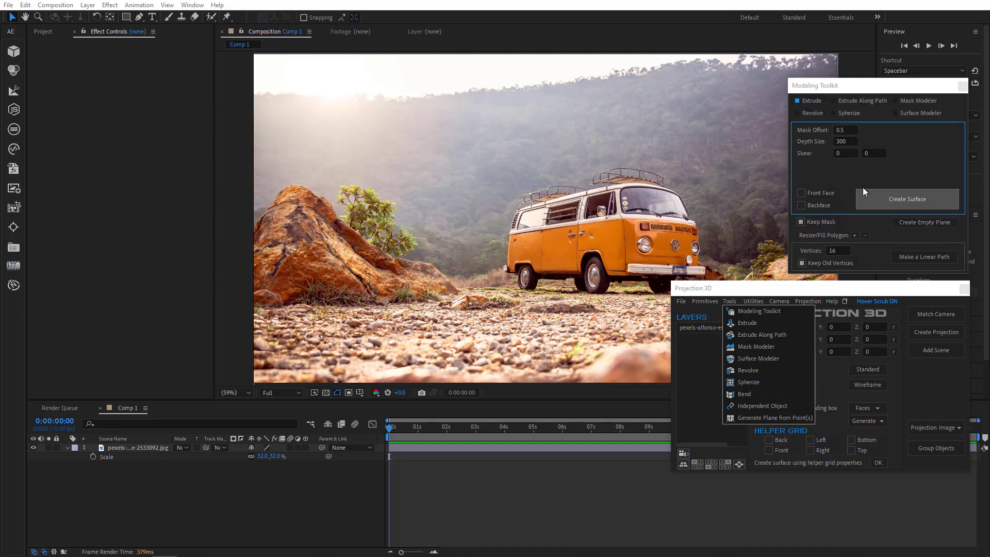
click(812, 98)
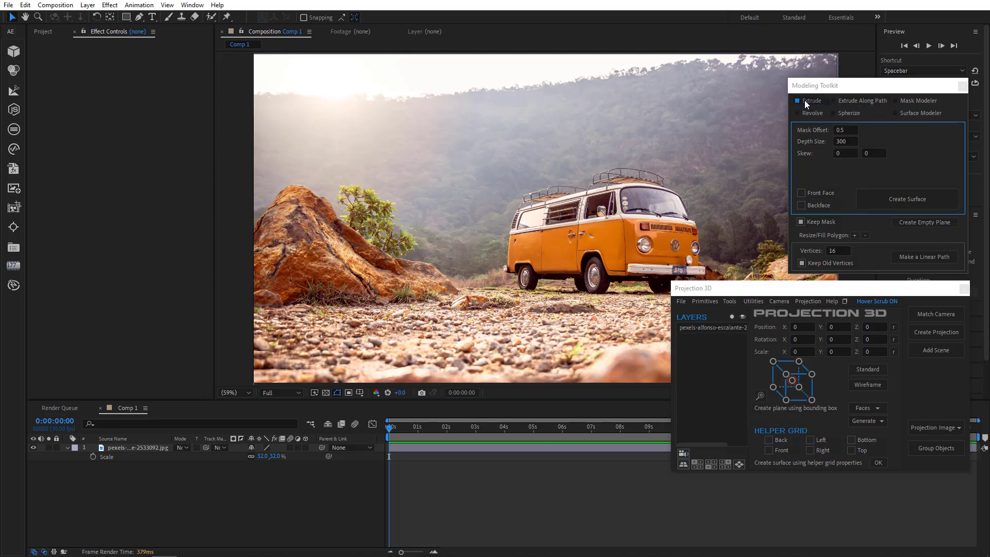
click(850, 101)
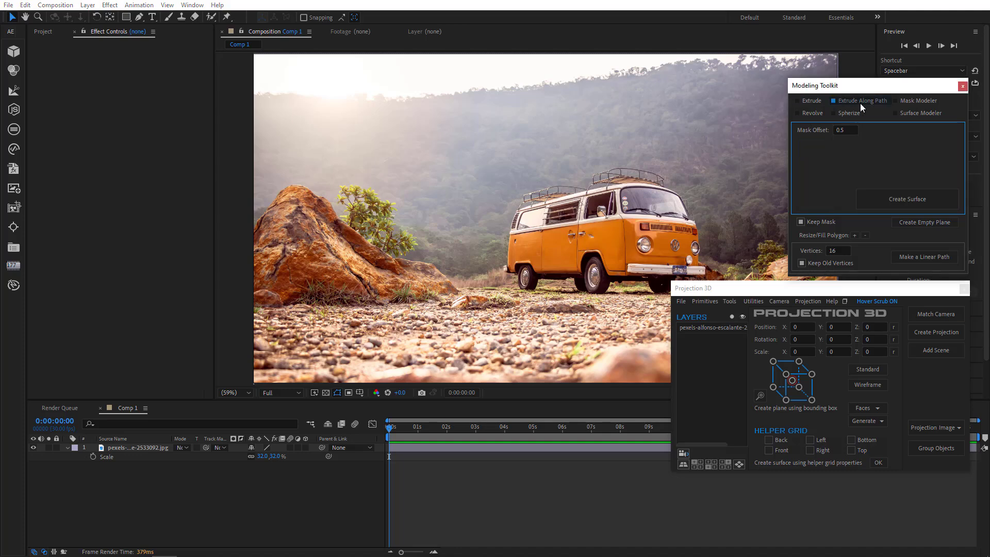
click(919, 101)
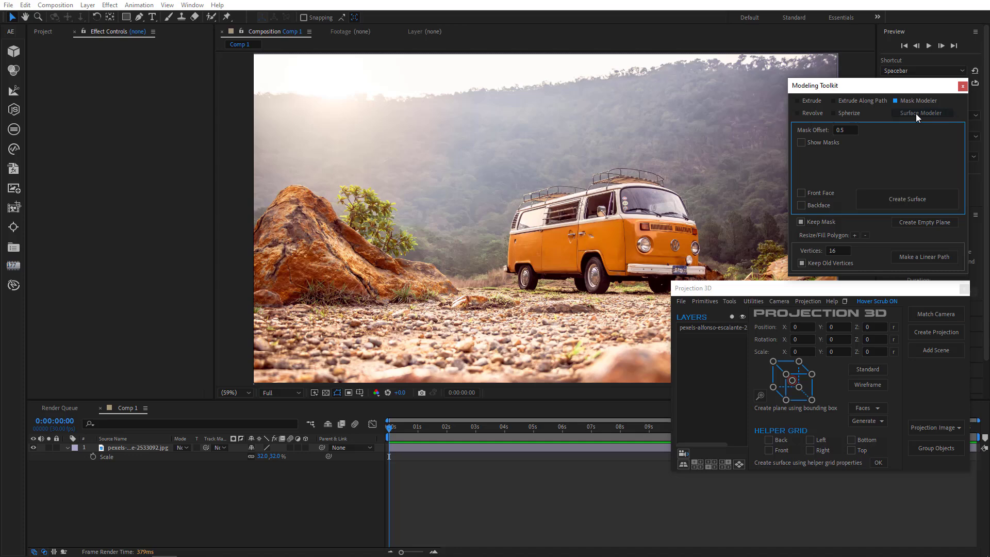
click(916, 113)
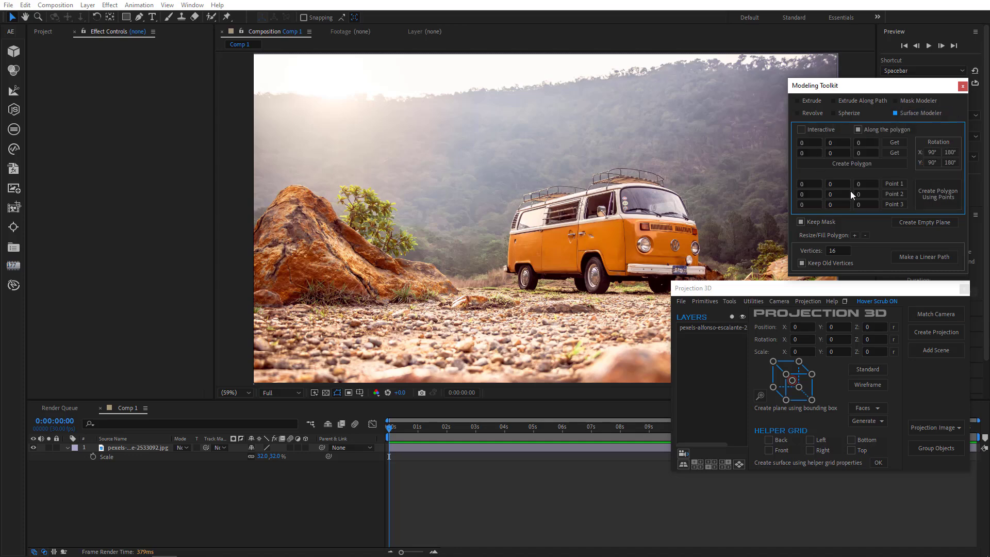
click(730, 300)
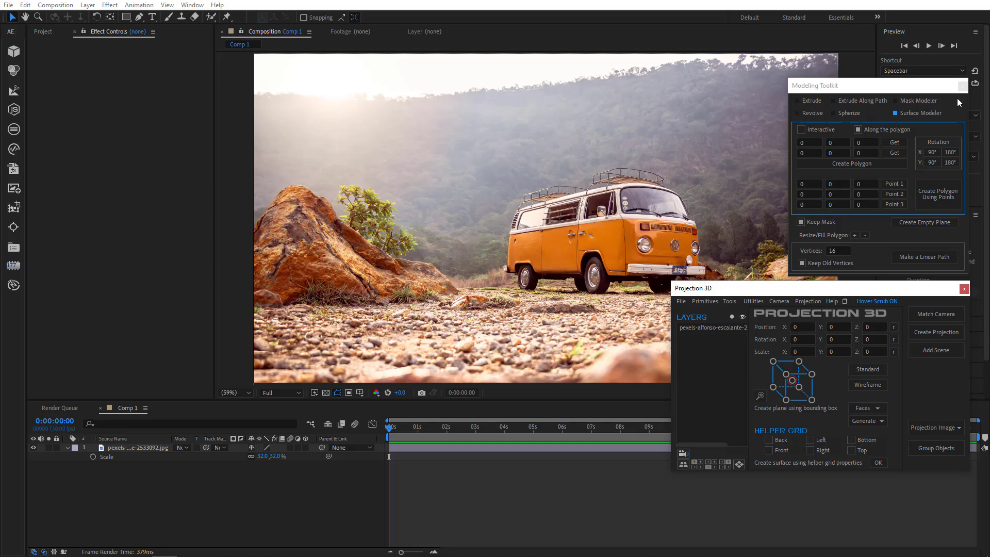
- Close the Modeling Toolkit, review the Projection and Projection Image menus, and collapse the panel to its menu bar
click(963, 86)
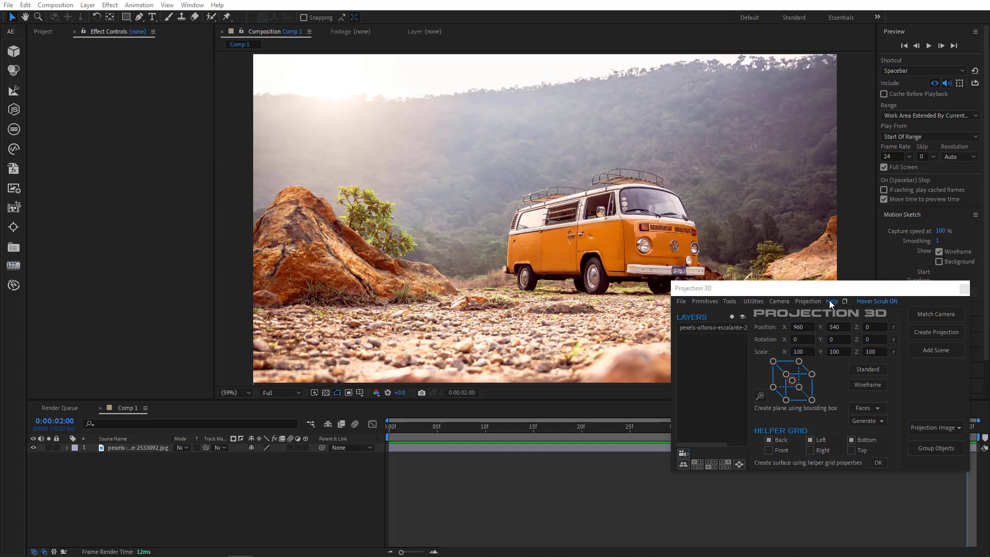
click(808, 300)
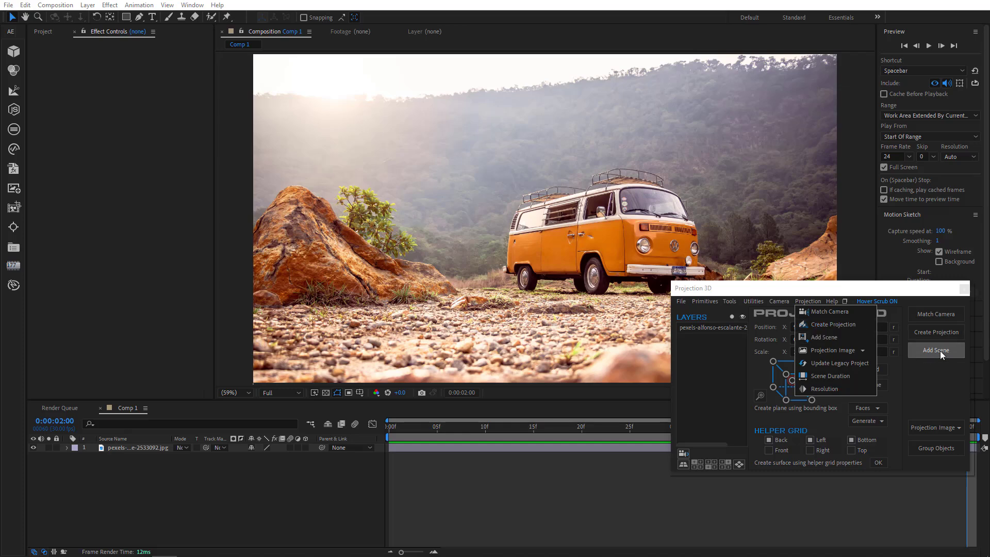
click(833, 351)
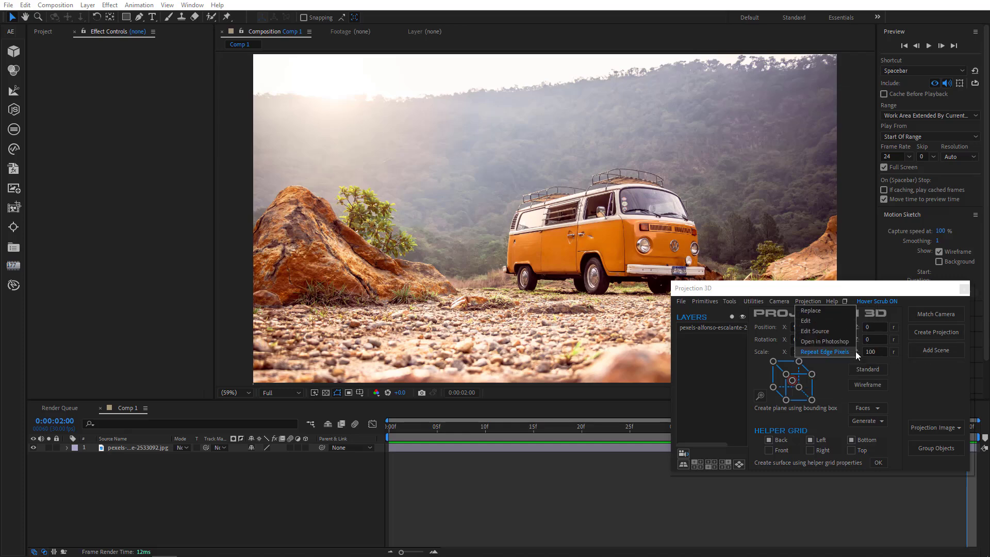
click(929, 431)
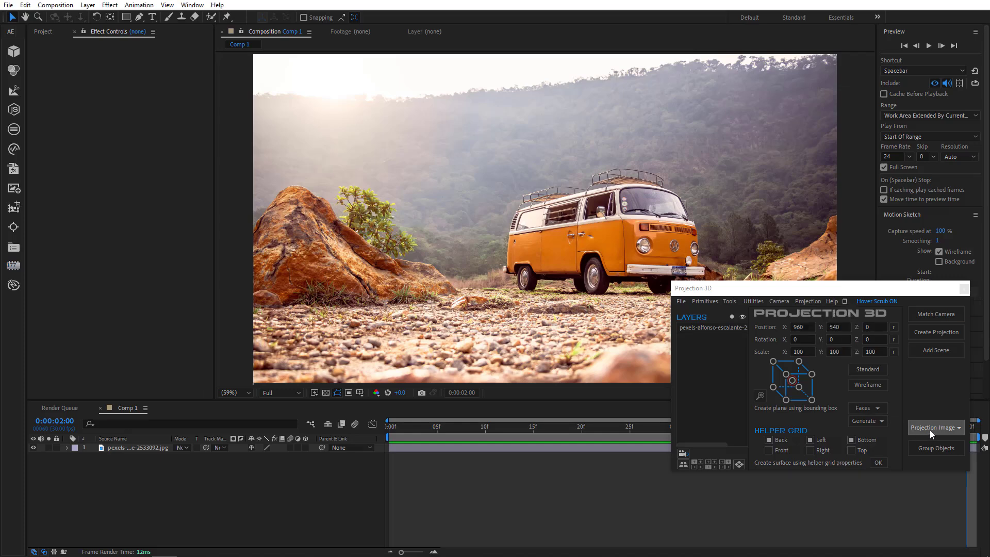
click(930, 430)
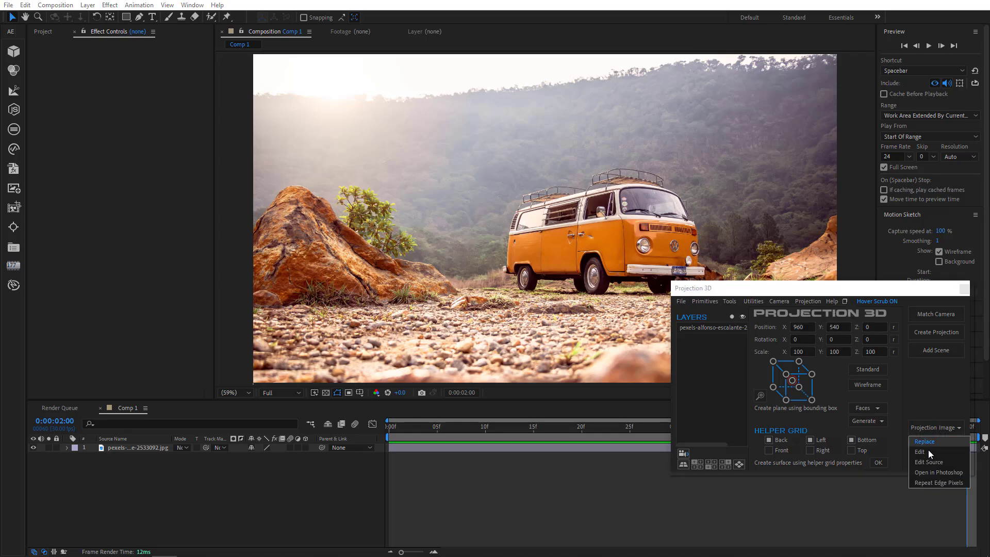
click(808, 301)
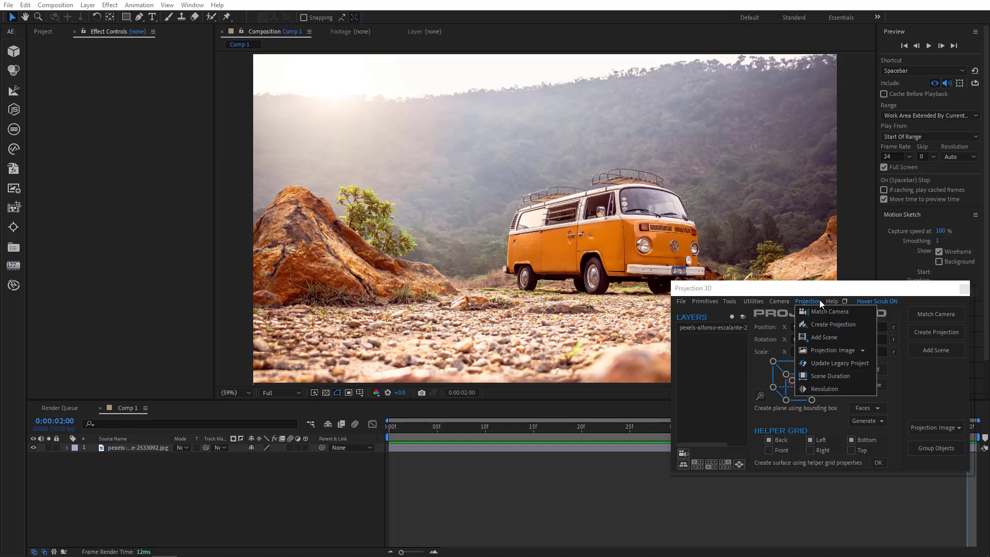
click(845, 301)
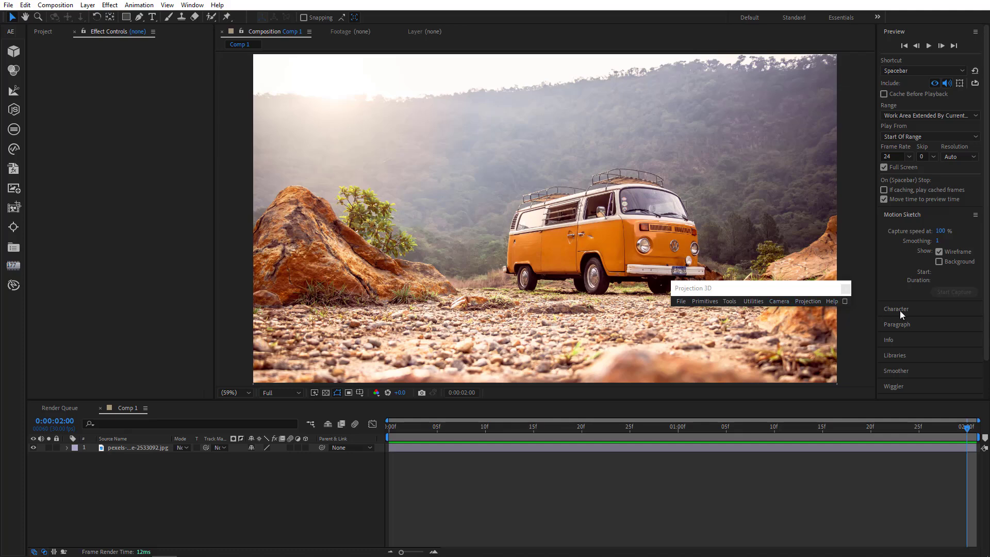
click(807, 304)
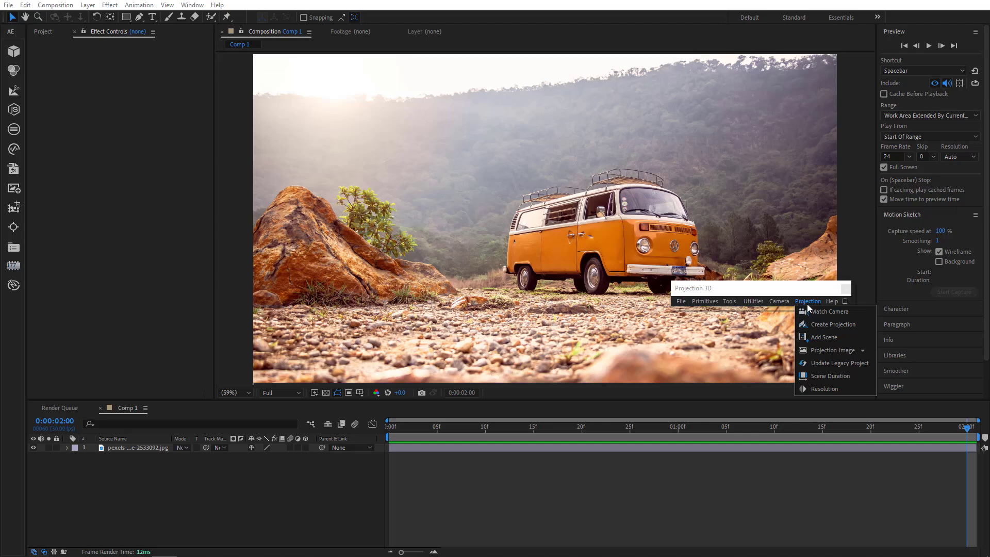
- Match a camera, tilt the grid onto the gravel ground, and select the camera and photo layers
click(813, 315)
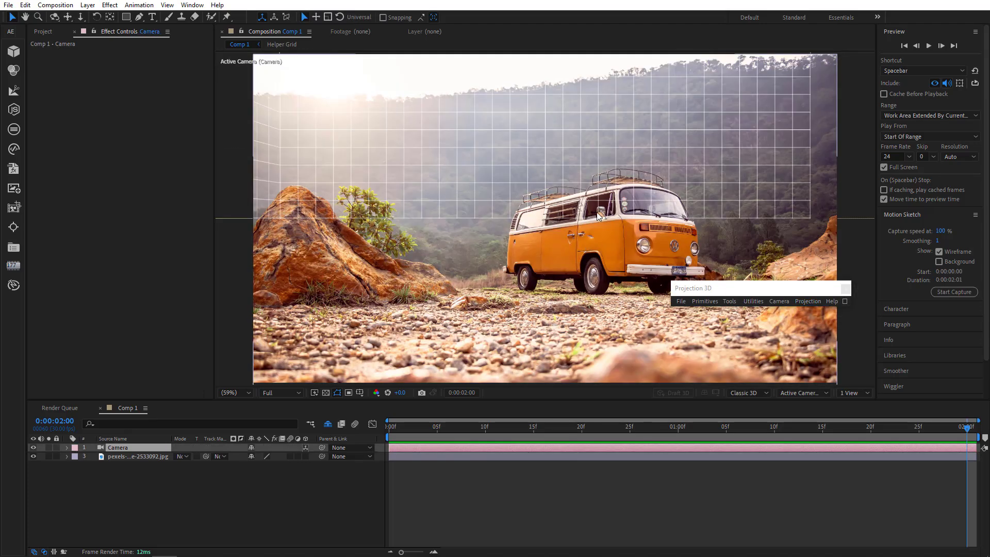
drag(594, 186, 599, 231)
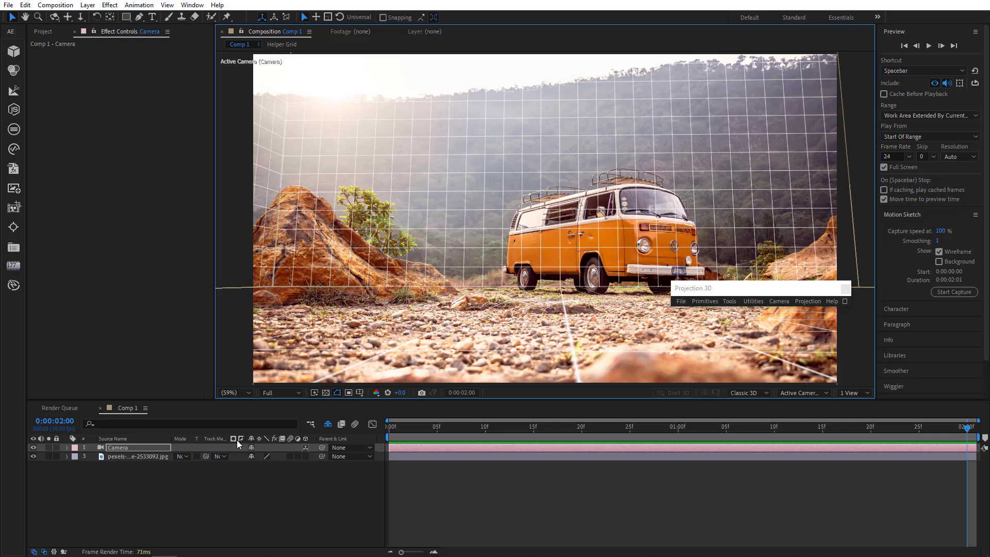
drag(139, 495, 167, 430)
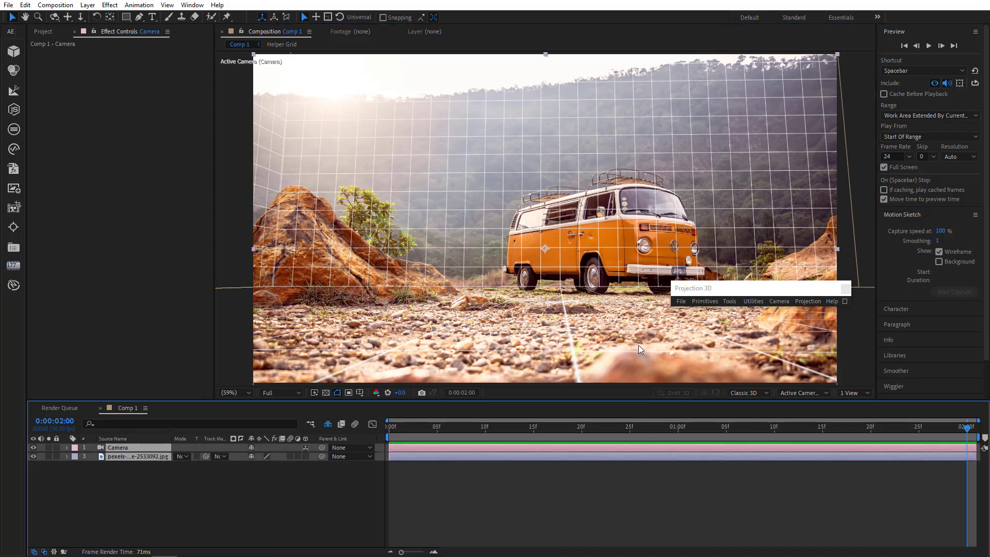
- Create a projection named Comp 1 with two scenes and dismiss the confirmation alert
click(808, 305)
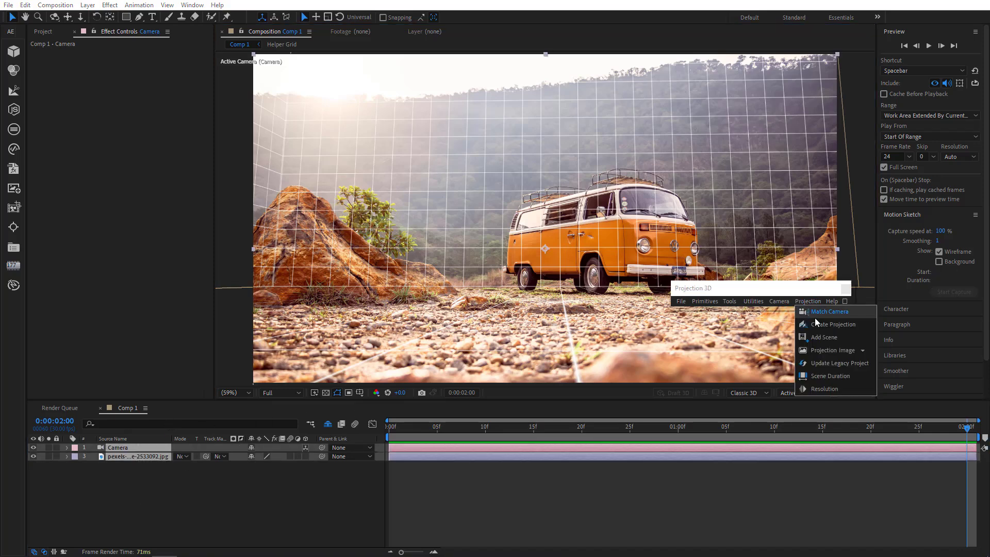
click(817, 320)
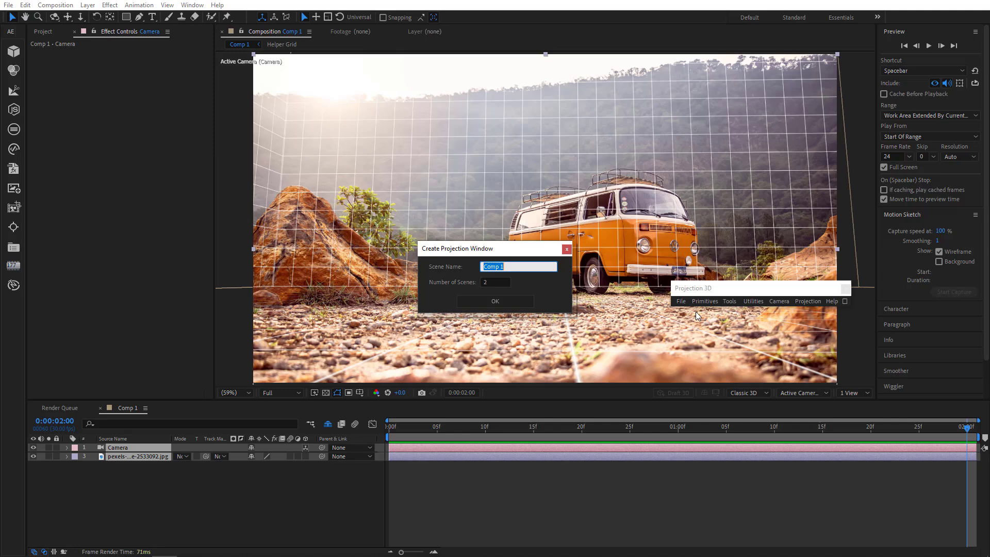
click(496, 302)
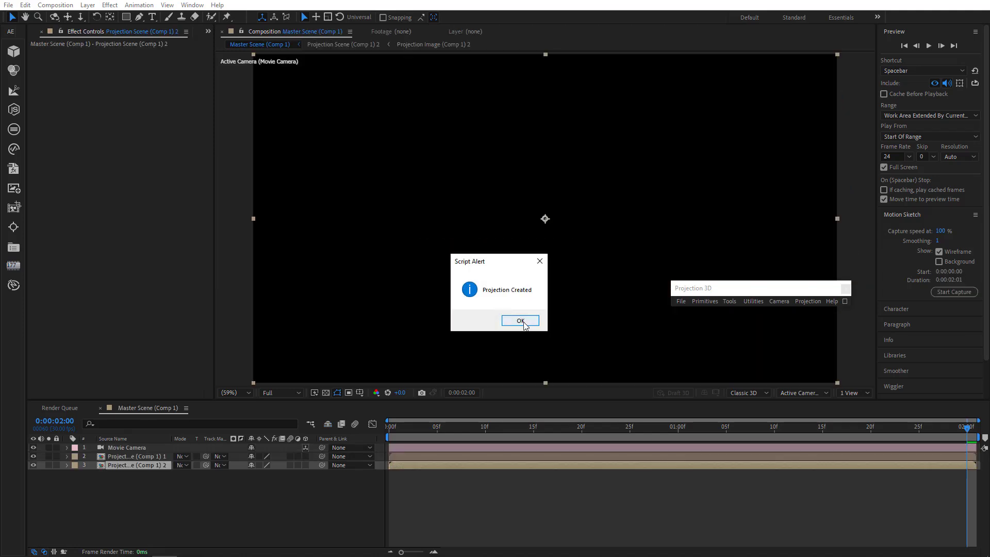
click(515, 321)
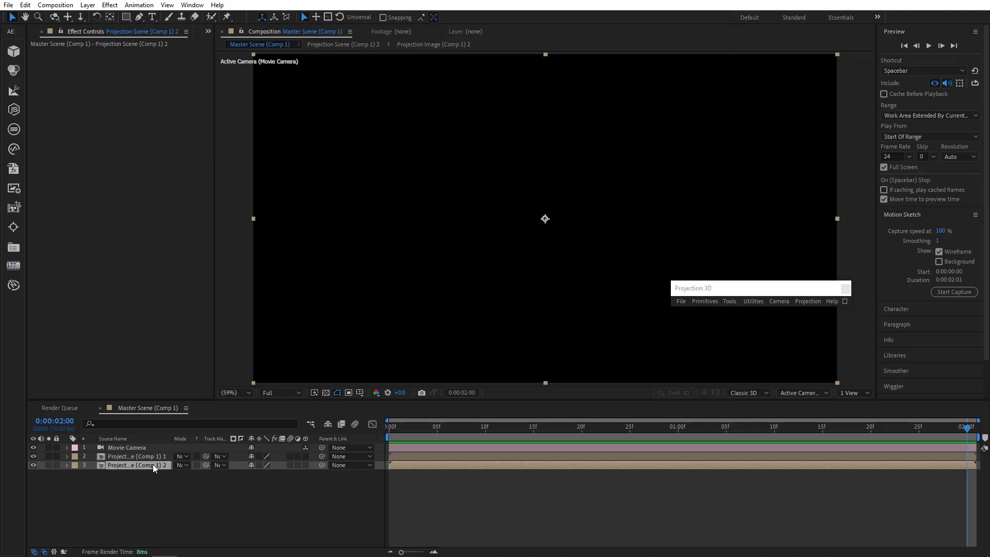
- Select the last projection layer and add a third Projection Scene
click(156, 467)
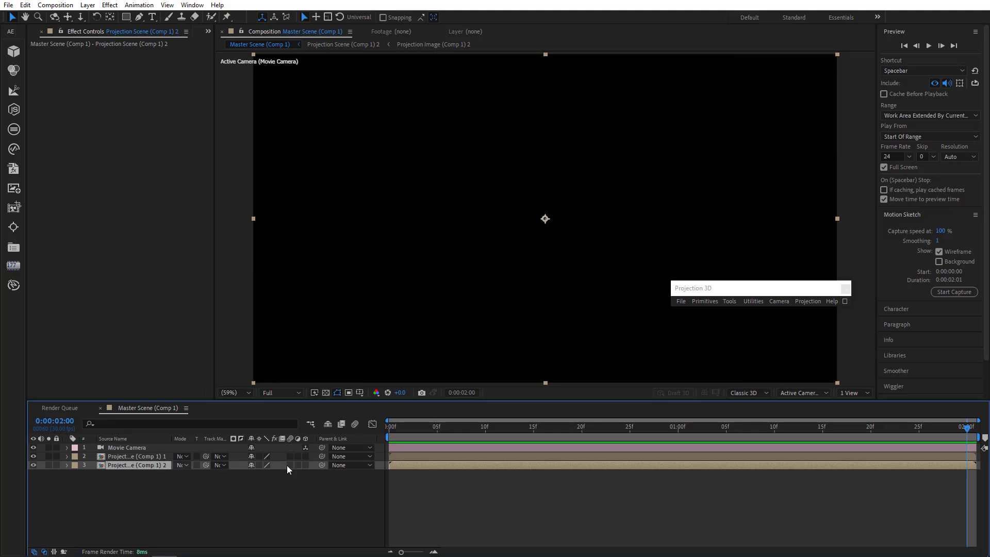
click(808, 301)
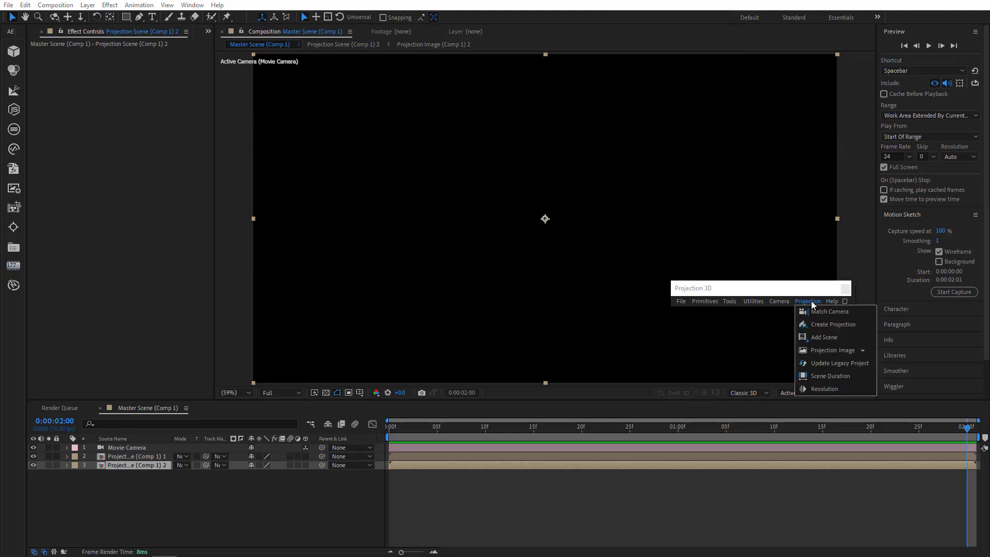
click(823, 338)
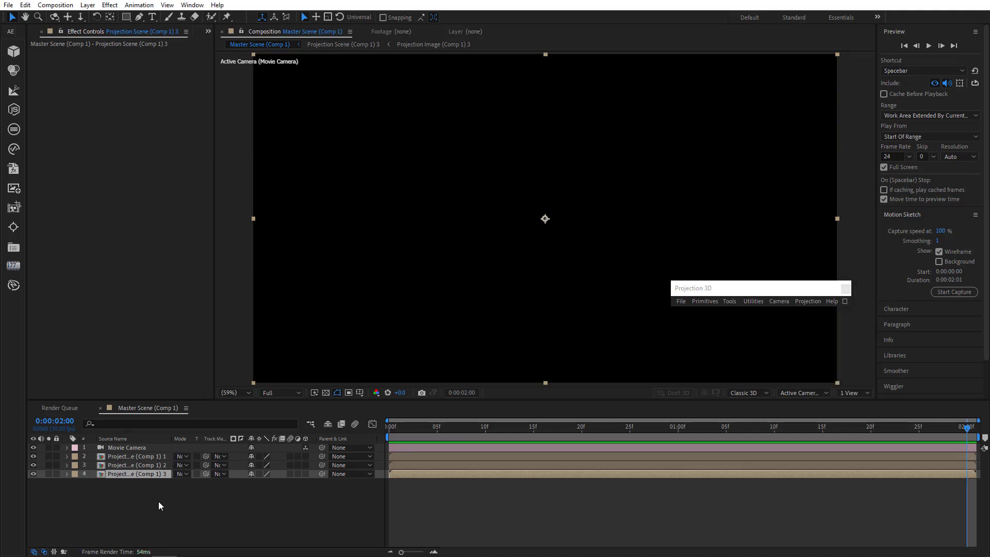
- Update the legacy Master Scene (Comp 1), renaming it and its scenes to Minibus
click(809, 301)
click(828, 364)
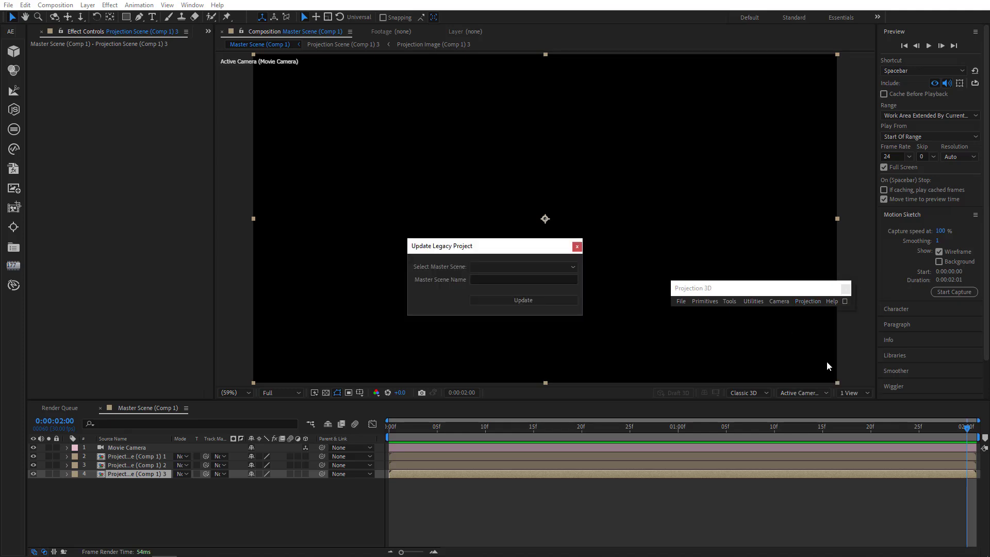
click(481, 266)
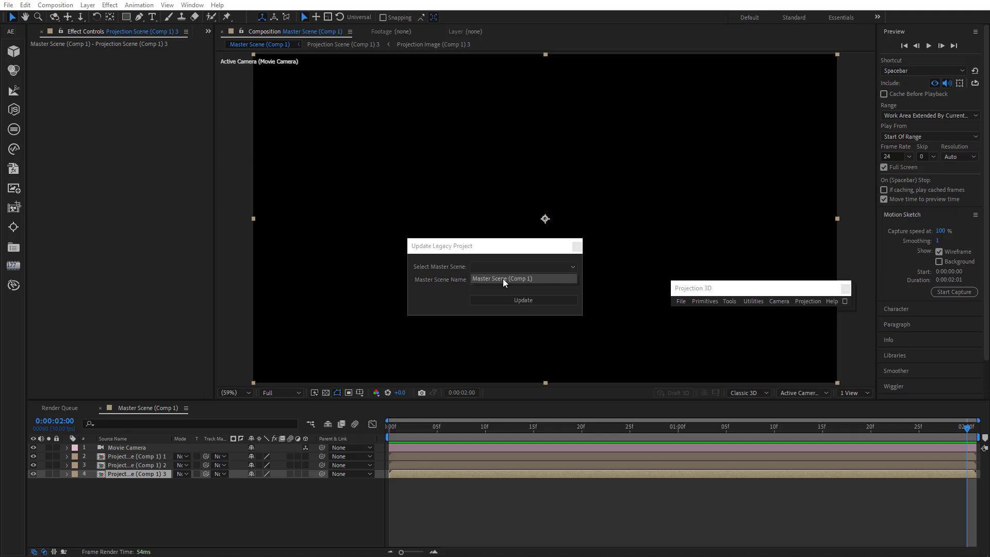
click(503, 279)
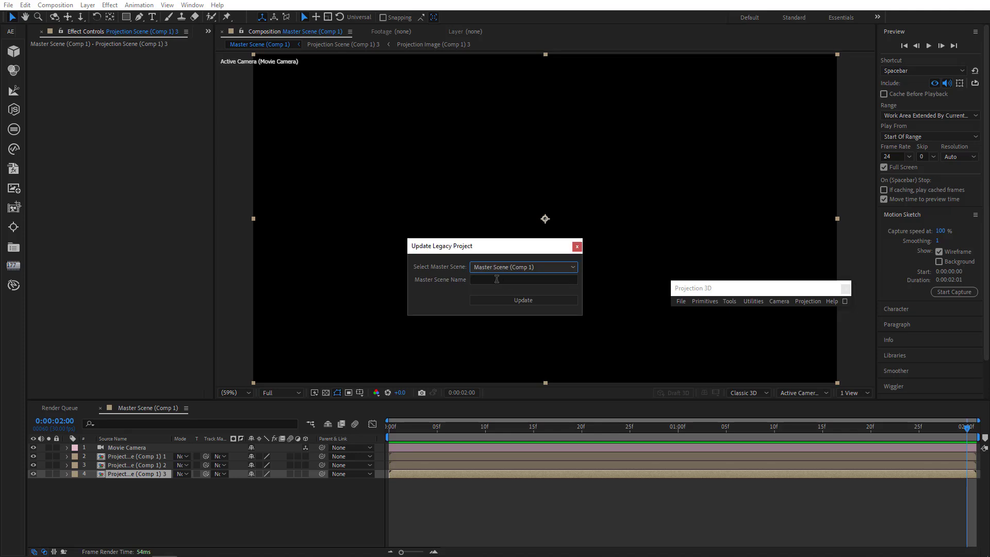
click(493, 279)
text(Min)
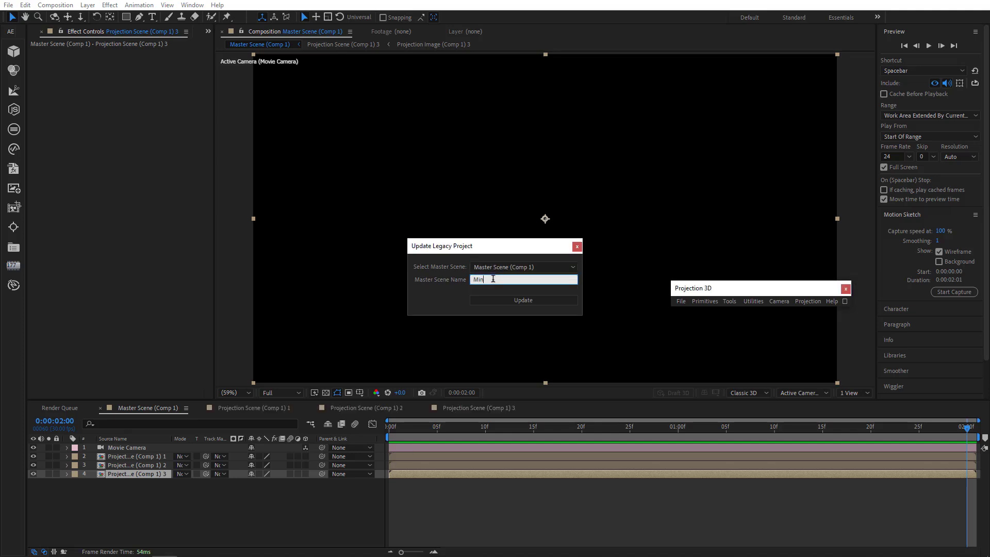
text(ibus)
click(501, 299)
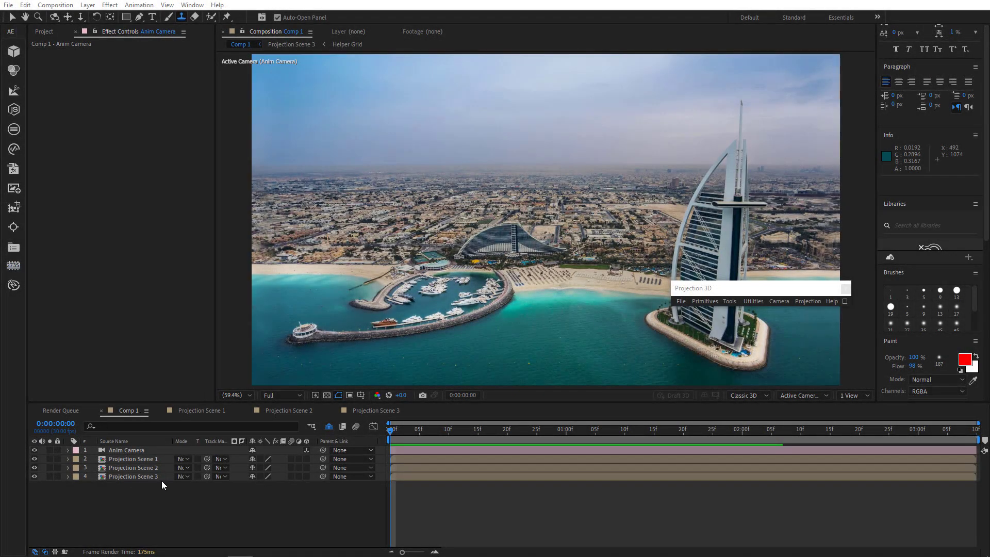
- Update the Dubai project's legacy Comp 1 with the Dubai name, then deselect all layers
click(803, 301)
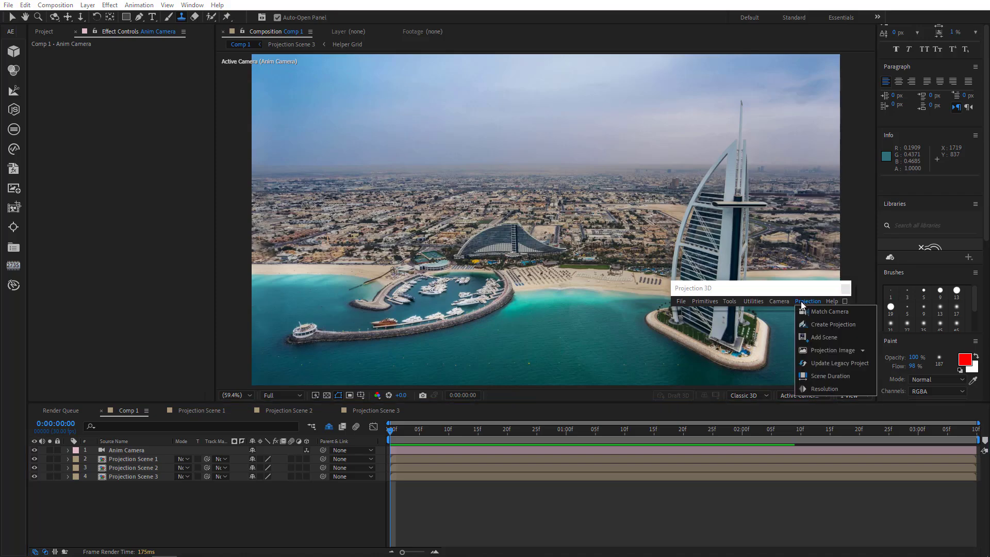
click(825, 362)
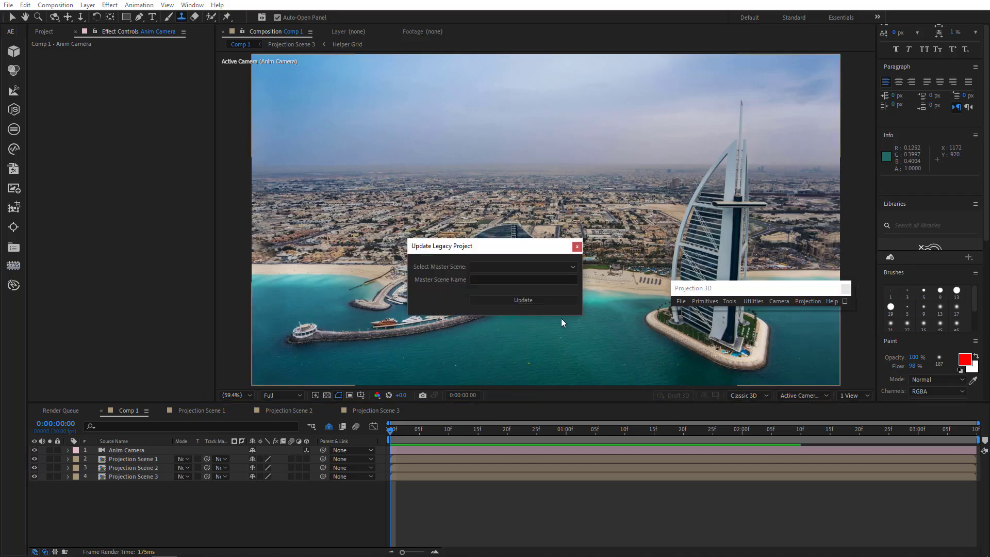
click(515, 267)
click(506, 279)
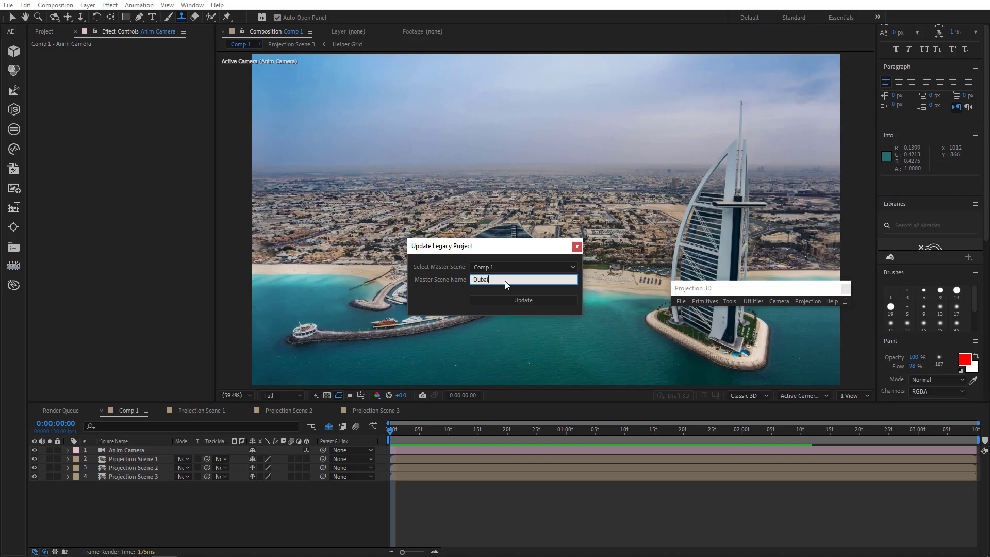
click(519, 300)
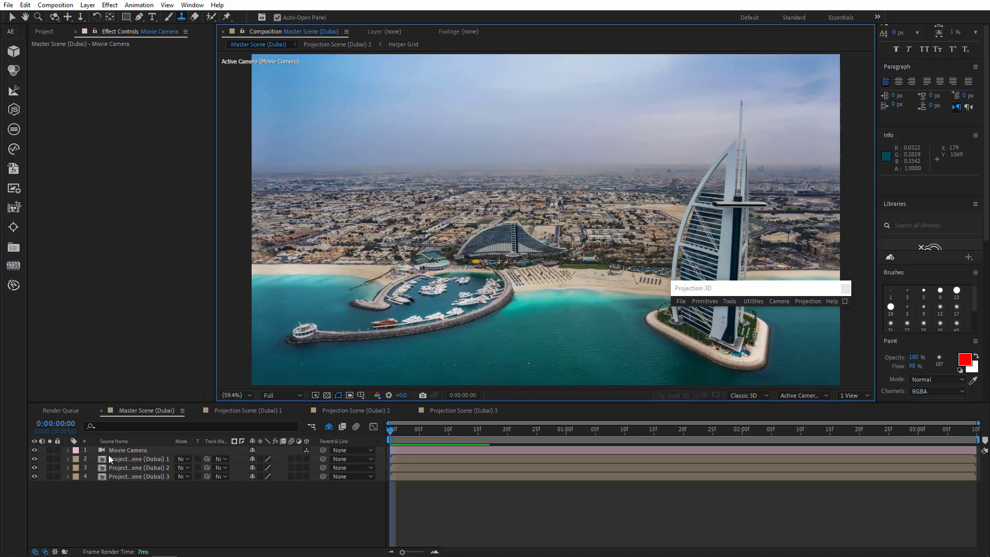
click(240, 507)
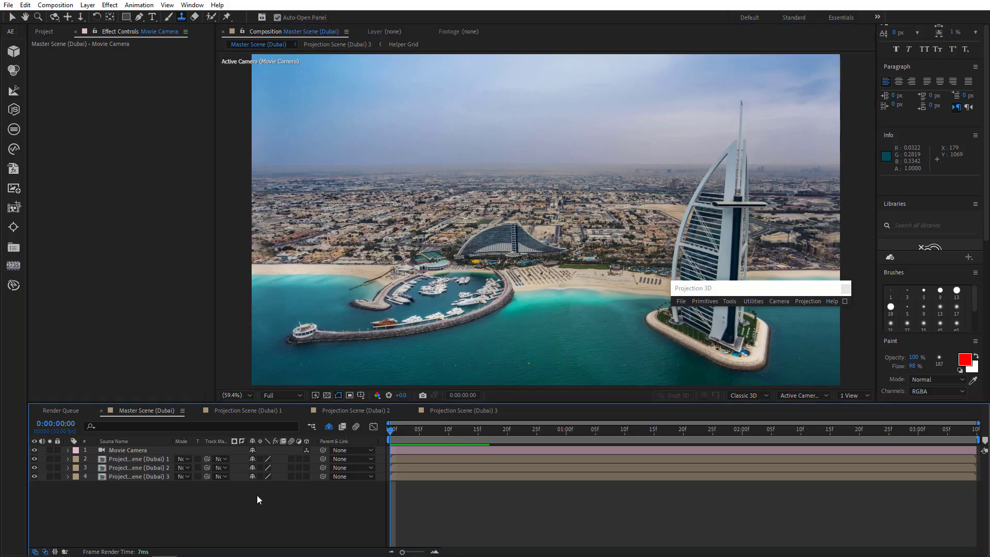
- Orbit the Movie Camera to reveal the empty left edge and select Projection Scene (Dubai) 3
click(361, 450)
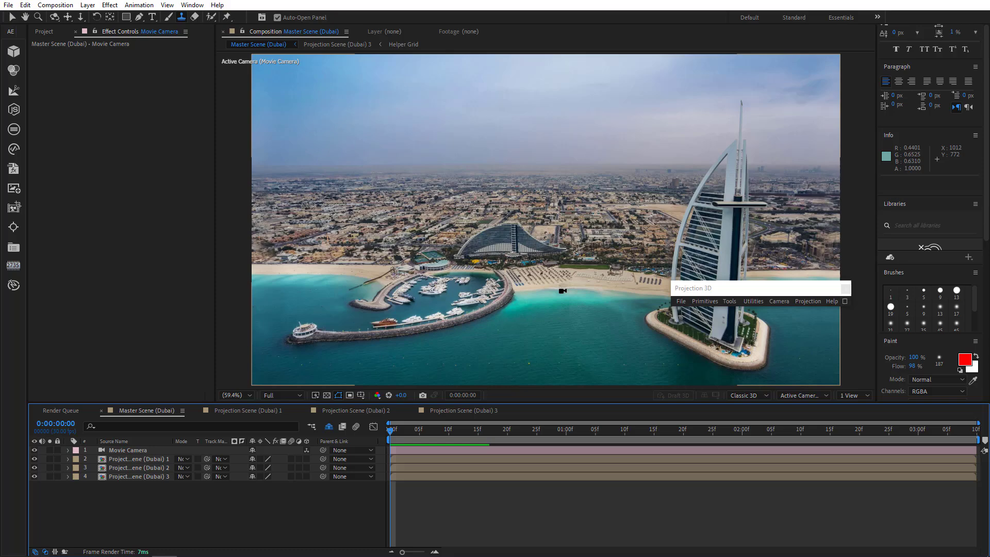
drag(563, 290, 546, 285)
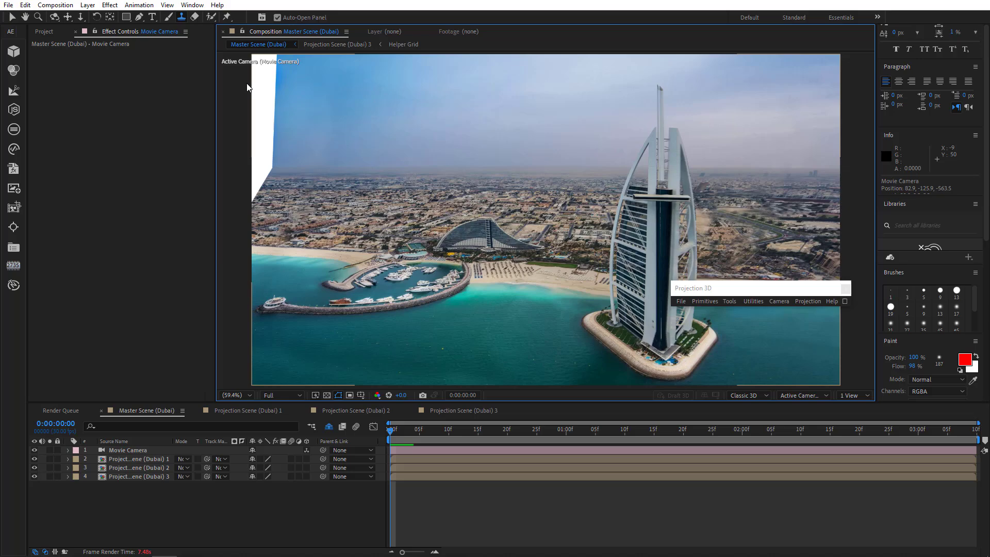
click(123, 476)
click(49, 476)
click(49, 477)
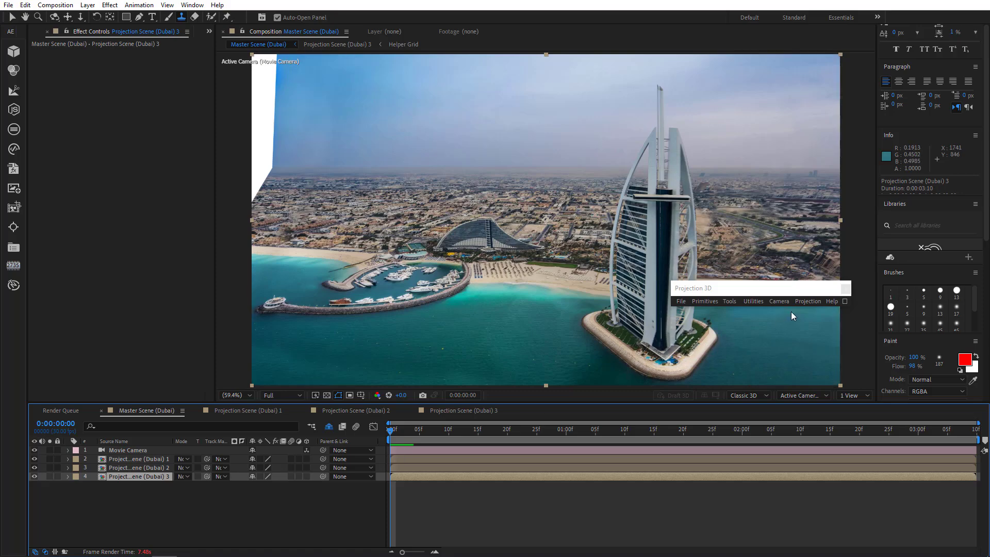
- Set the third projection image's canvas width to 3500 in Canvas Size
click(807, 302)
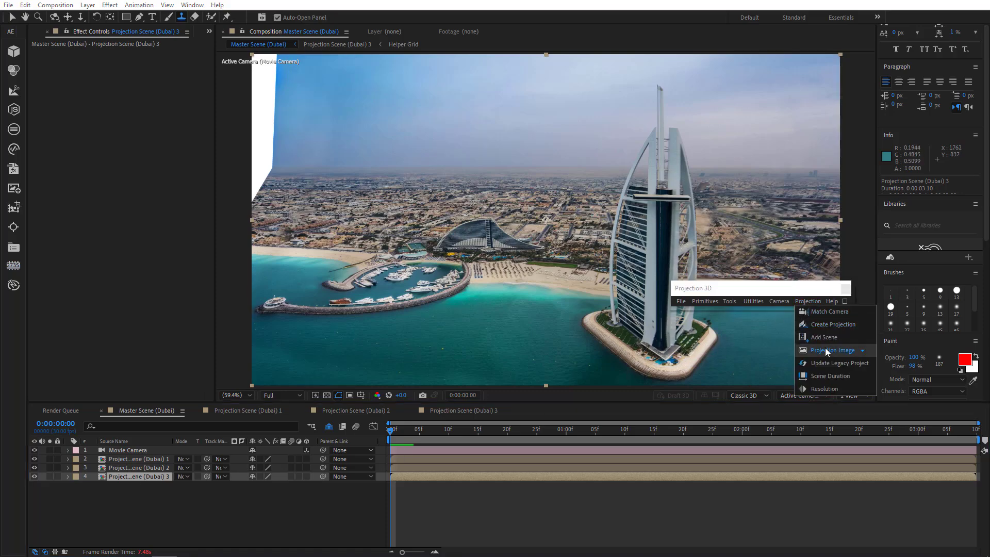
click(825, 350)
click(809, 321)
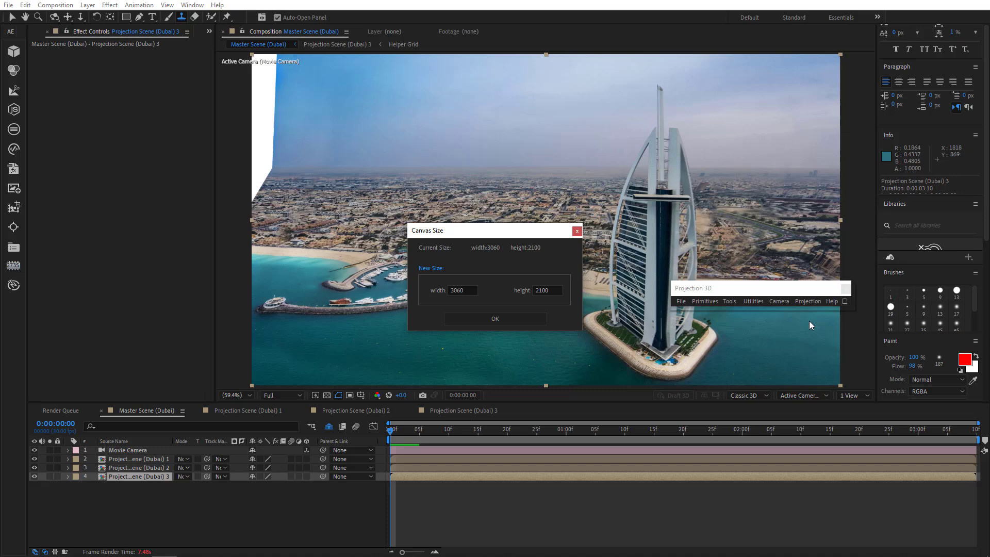
click(471, 292)
text(3500)
click(494, 320)
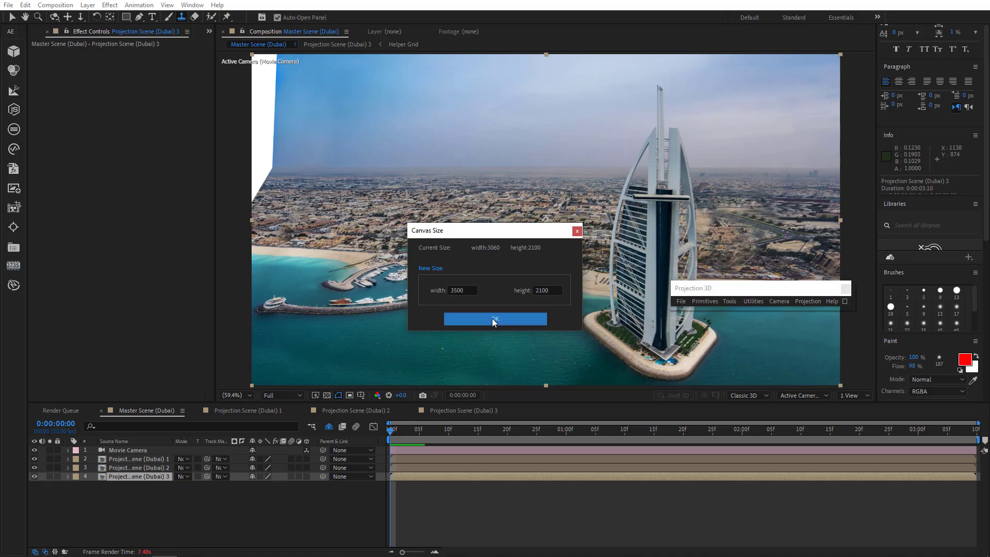
- Apply the enlarged canvas to Projection Image (Dubai) 3, then clone-stamp city and sky into its transparent left strip
click(493, 321)
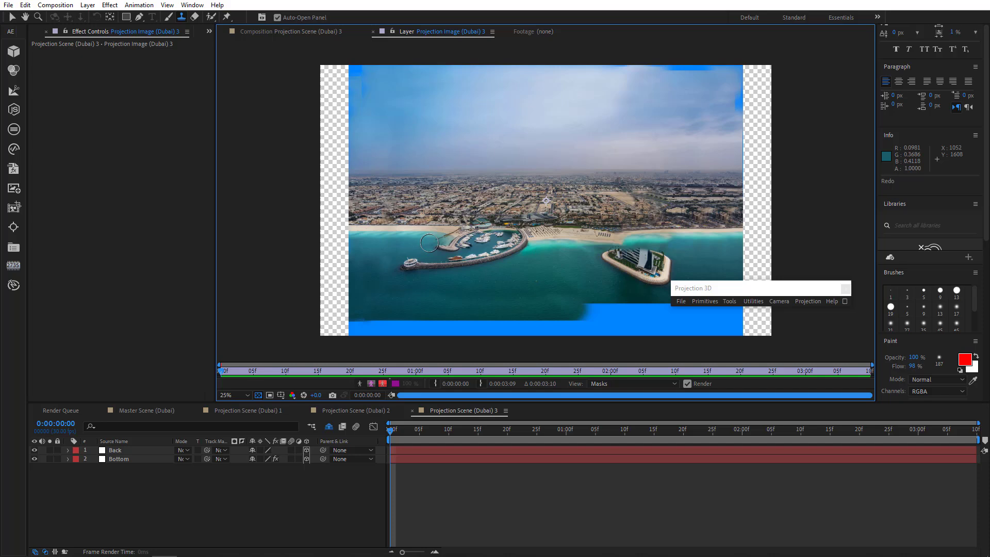
alt+click(378, 176)
mouse_move(350, 176)
mouse_down()
mouse_move(335, 175)
mouse_move(341, 219)
mouse_up()
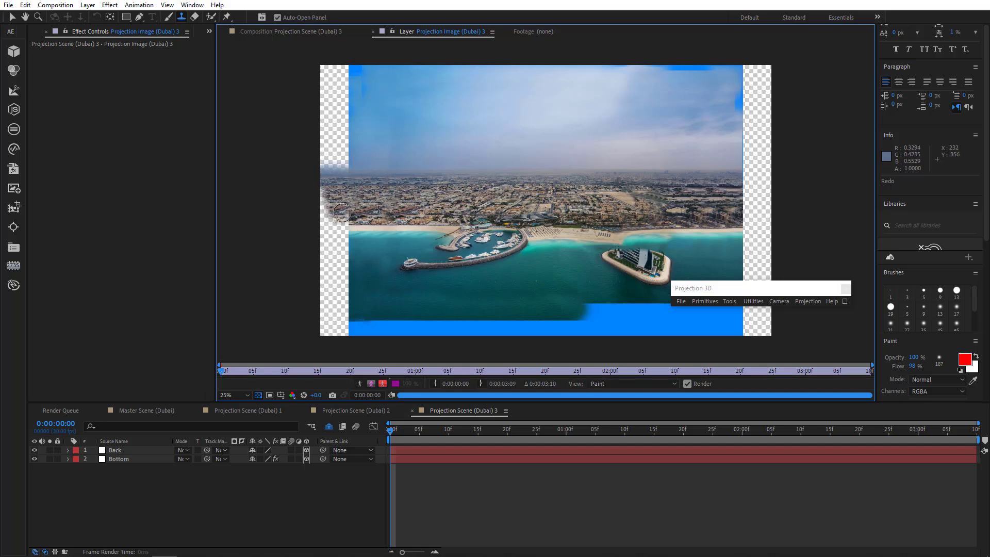
mouse_move(328, 165)
mouse_down()
mouse_move(346, 153)
mouse_move(346, 130)
mouse_move(333, 132)
mouse_move(328, 149)
mouse_move(341, 64)
mouse_up()
alt+click(391, 96)
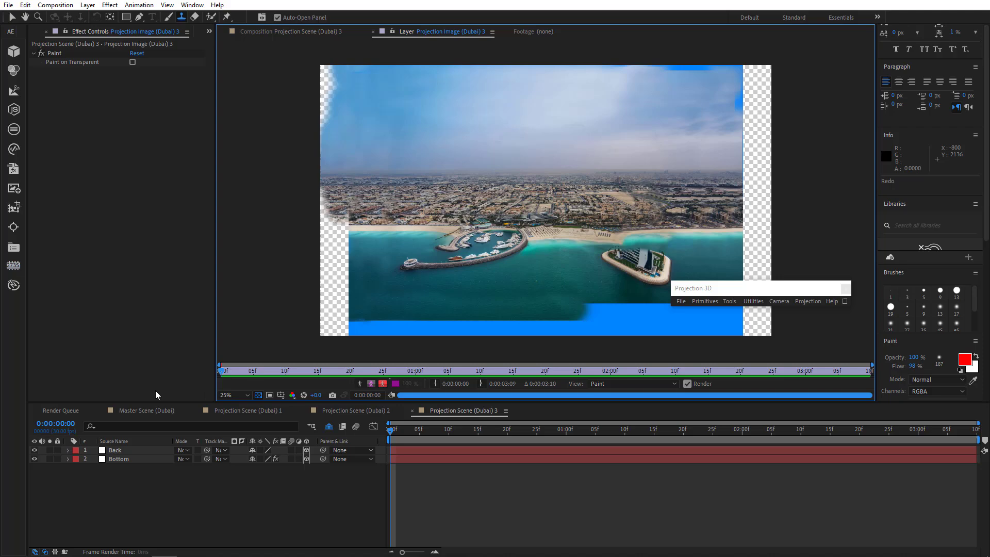
- Switch back to the Master Scene (Dubai) composition to see the filled left edge
click(139, 411)
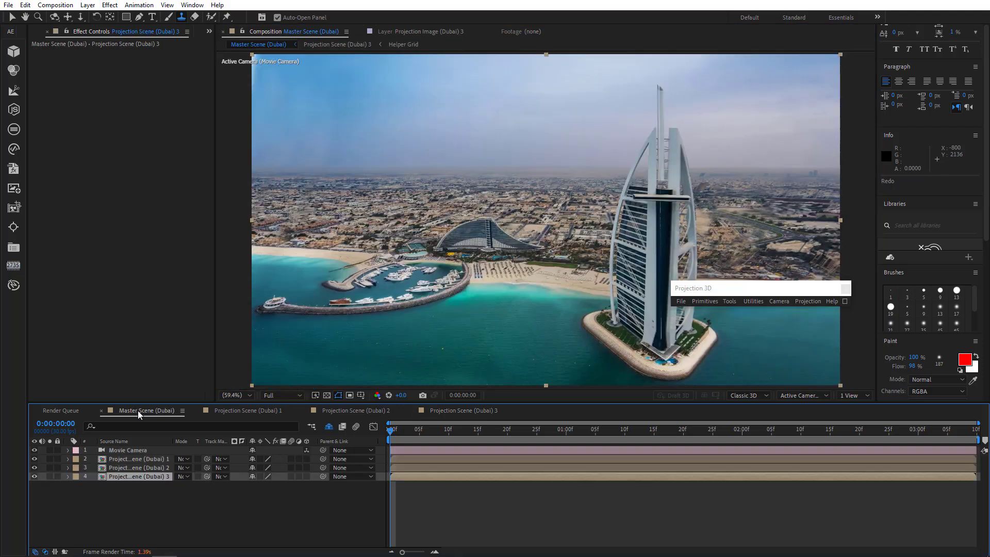